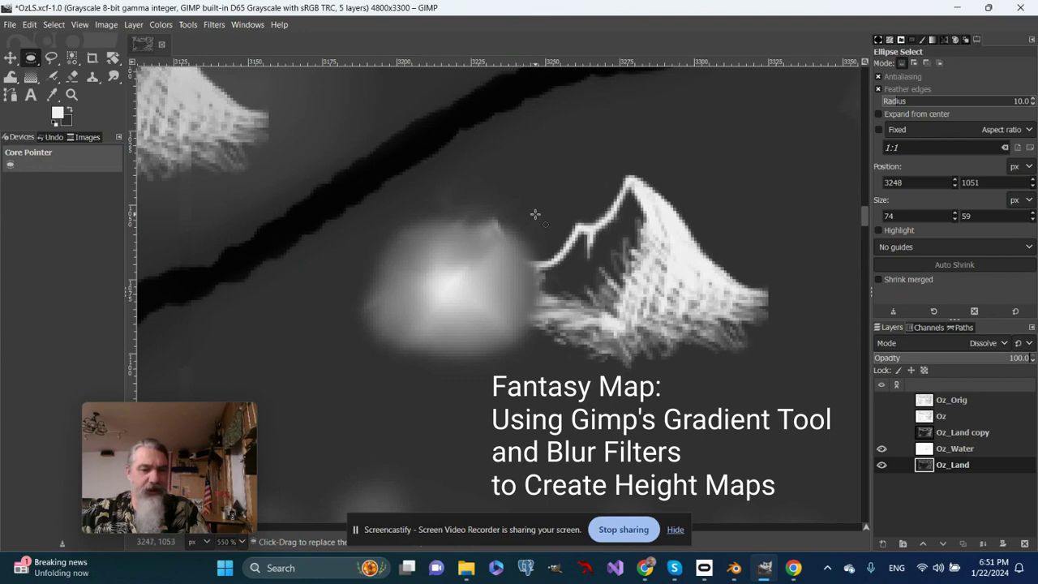
# Step: Select an ellipse of about 69 × 58 px around the white mountain drawing and erase the artwork inside it
pyautogui.moveTo(529, 220); pyautogui.dragTo(739, 386)
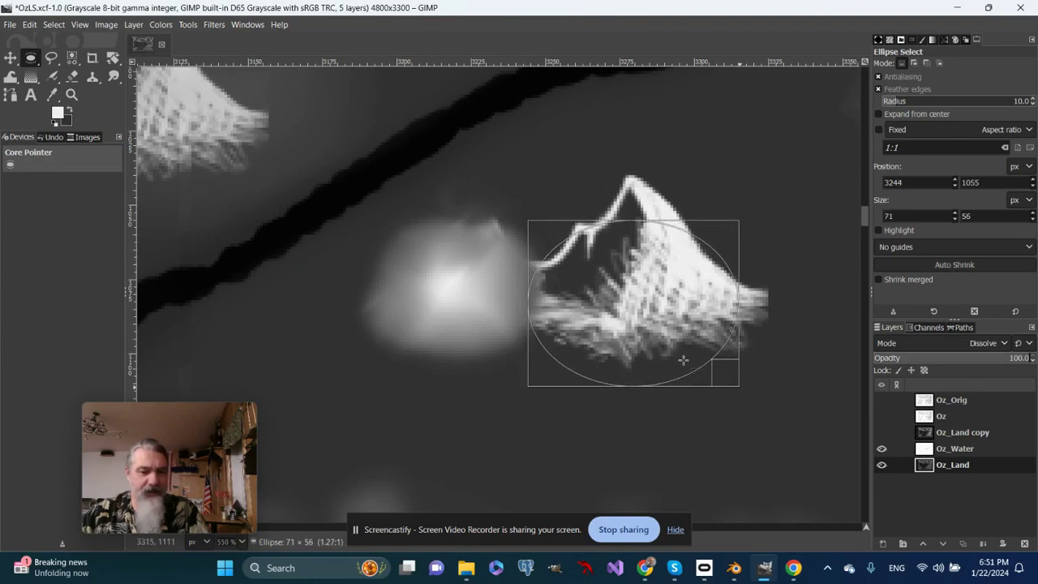
pyautogui.moveTo(684, 359); pyautogui.dragTo(684, 353)
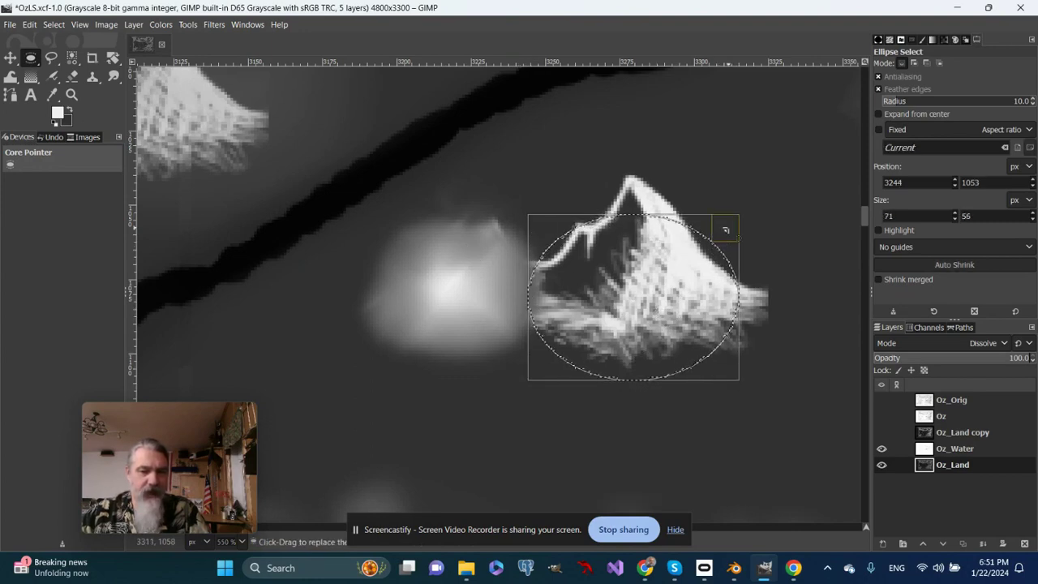
pyautogui.moveTo(726, 231); pyautogui.dragTo(726, 227)
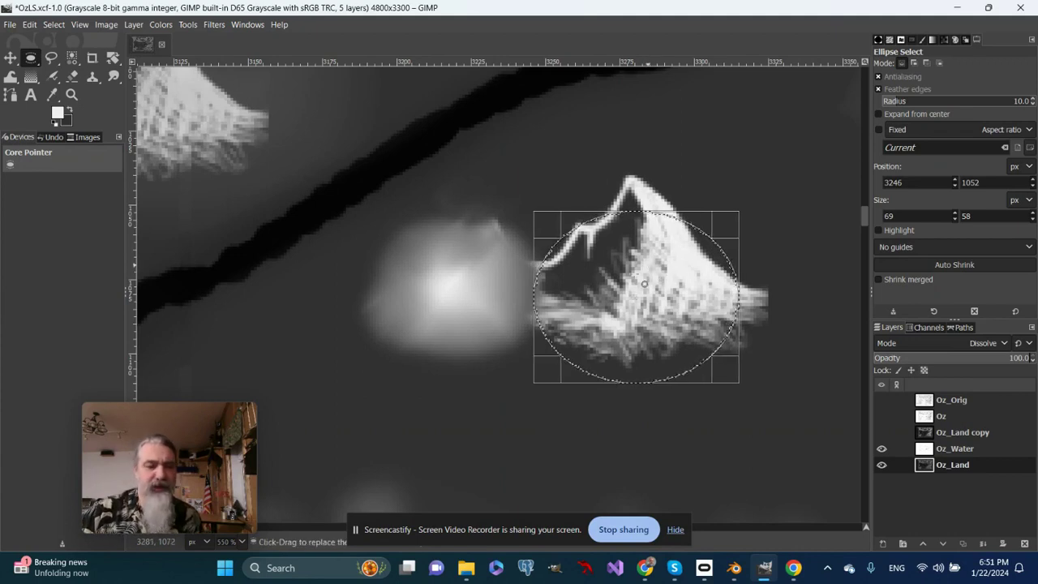
pyautogui.click(72, 76)
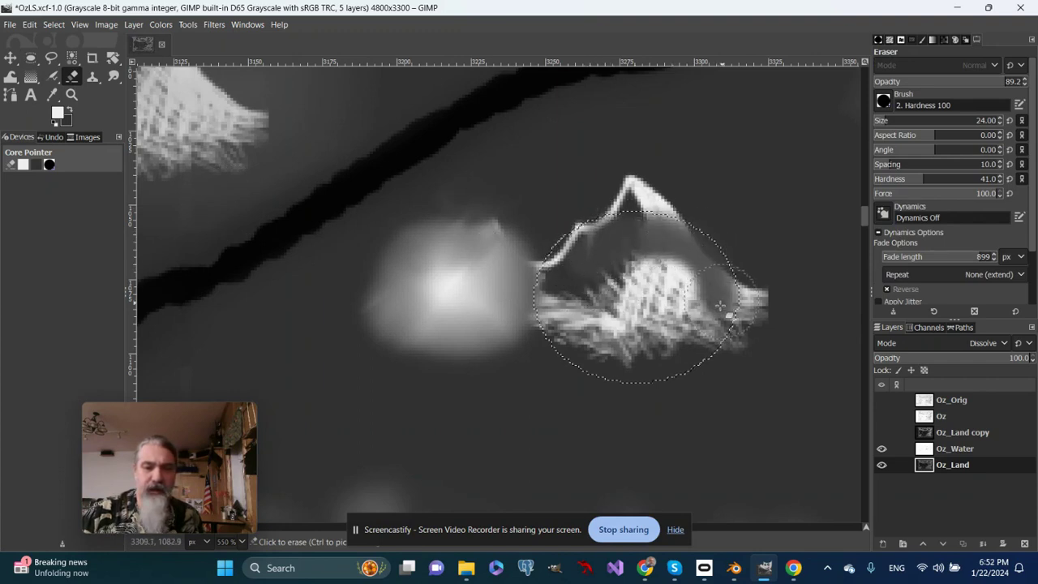
pyautogui.moveTo(542, 342)
pyautogui.mouseDown()
pyautogui.moveTo(643, 341)
pyautogui.moveTo(539, 366)
pyautogui.moveTo(572, 305)
pyautogui.moveTo(596, 346)
pyautogui.moveTo(682, 267)
pyautogui.moveTo(661, 293)
pyautogui.moveTo(711, 299)
pyautogui.moveTo(680, 274)
pyautogui.moveTo(635, 275)
pyautogui.moveTo(620, 256)
pyautogui.moveTo(644, 245)
pyautogui.moveTo(652, 298)
pyautogui.moveTo(652, 279)
pyautogui.moveTo(643, 285)
pyautogui.moveTo(659, 264)
pyautogui.moveTo(602, 227)
pyautogui.mouseUp()
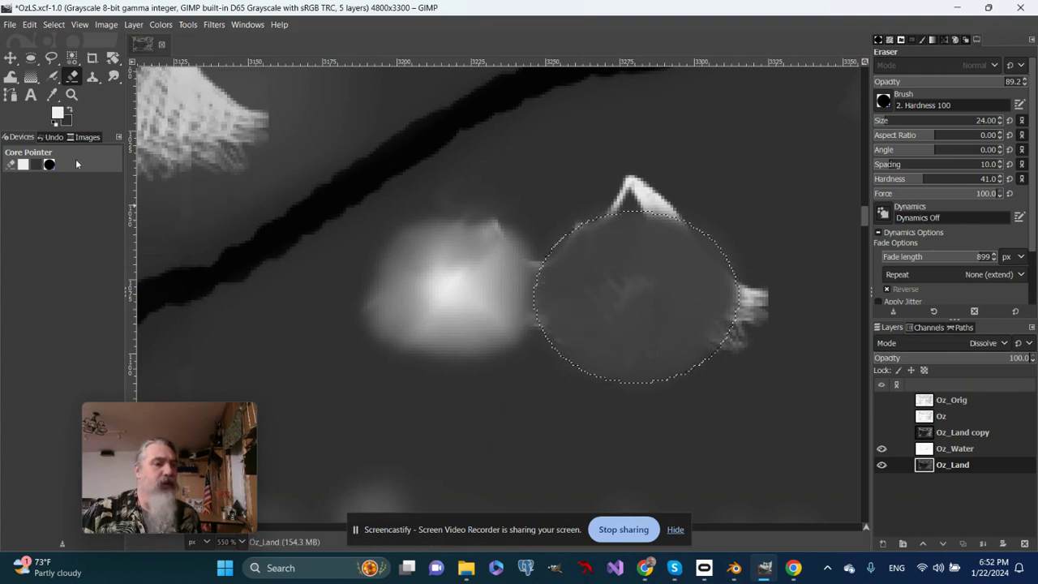
# Step: Set the foreground color to f4f2f2 and fill the ellipse with a square gradient running from its center to beyond its lower-right edge
pyautogui.click(33, 80)
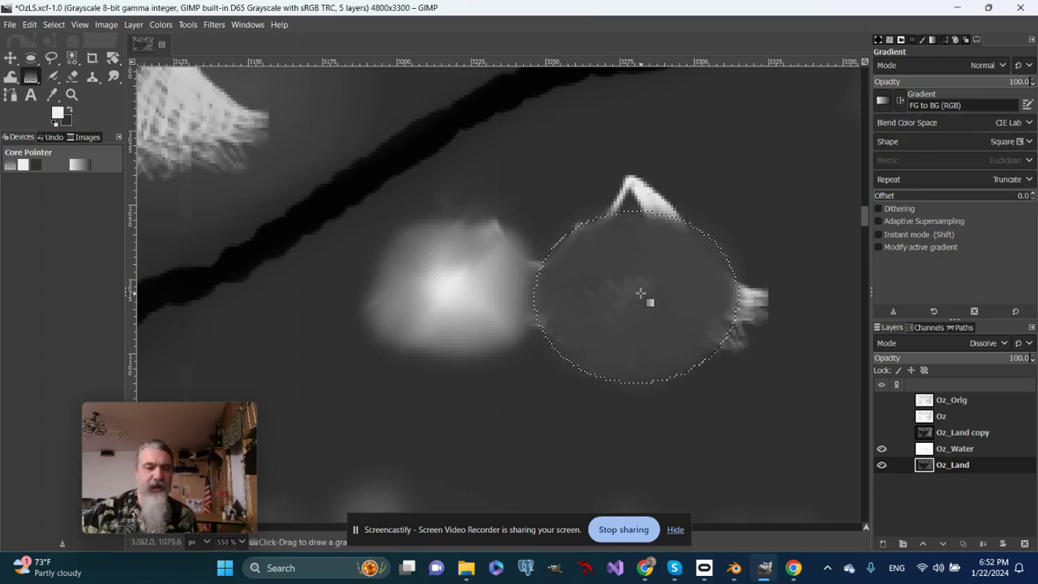
pyautogui.click(58, 115)
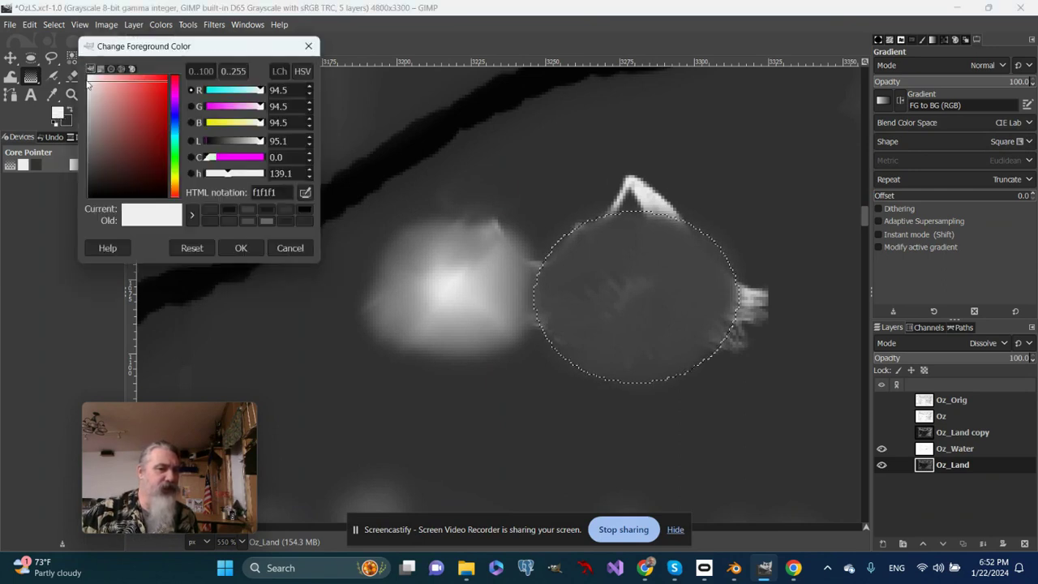
pyautogui.click(89, 84)
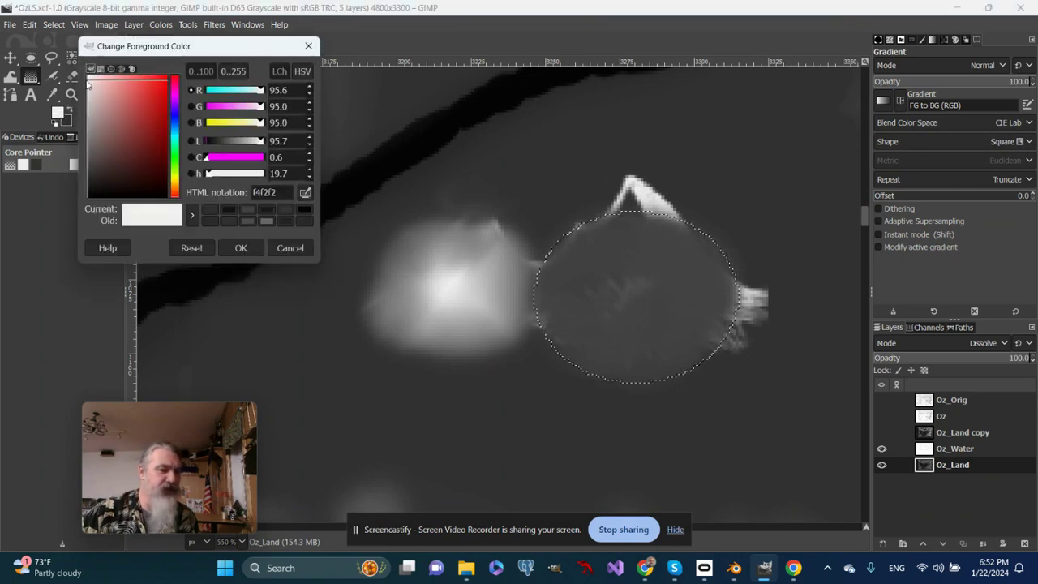
pyautogui.click(236, 250)
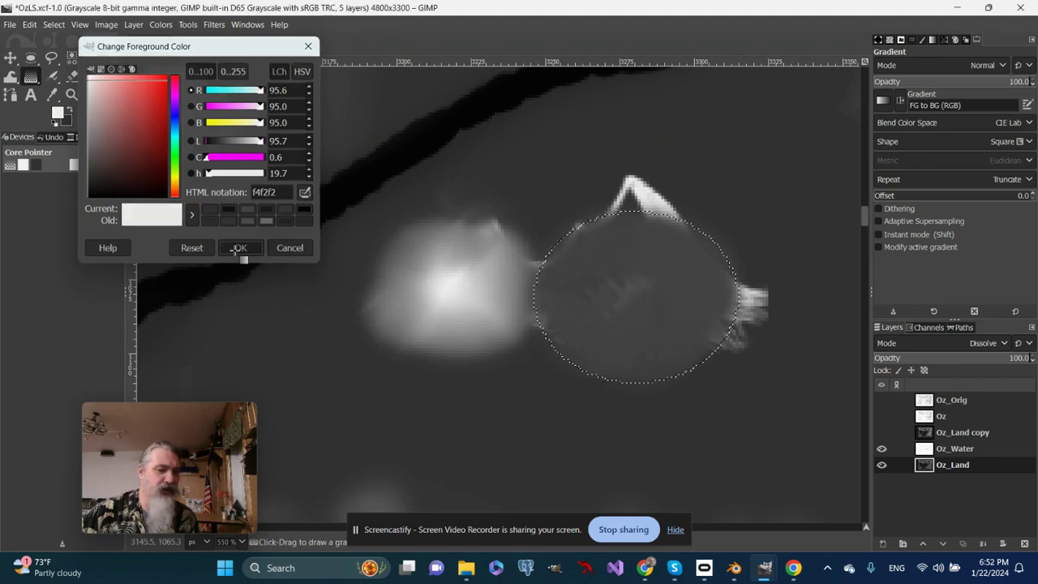
pyautogui.moveTo(635, 291); pyautogui.dragTo(765, 427)
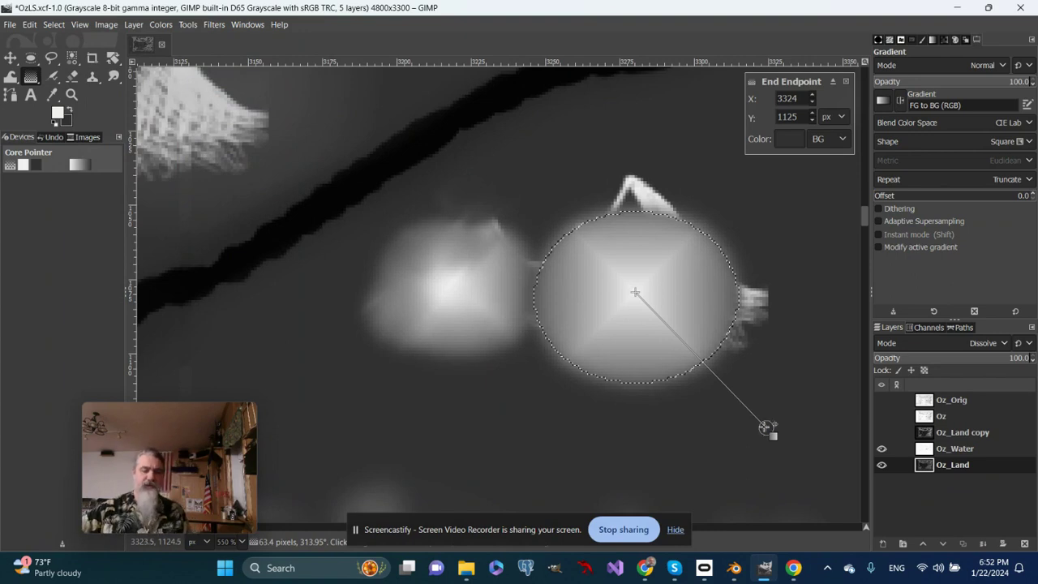
pyautogui.press('Return')
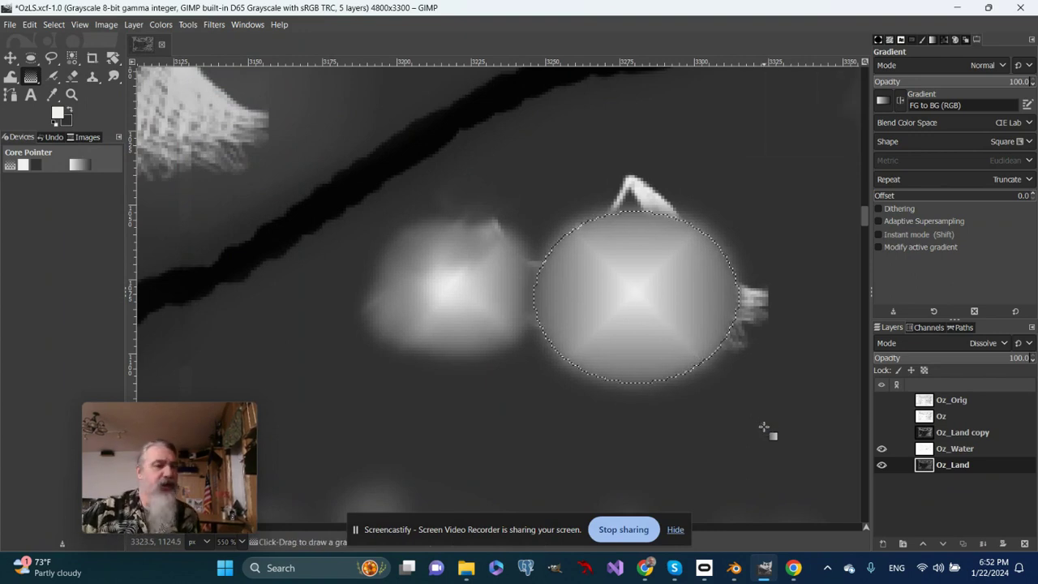
pyautogui.click(209, 26)
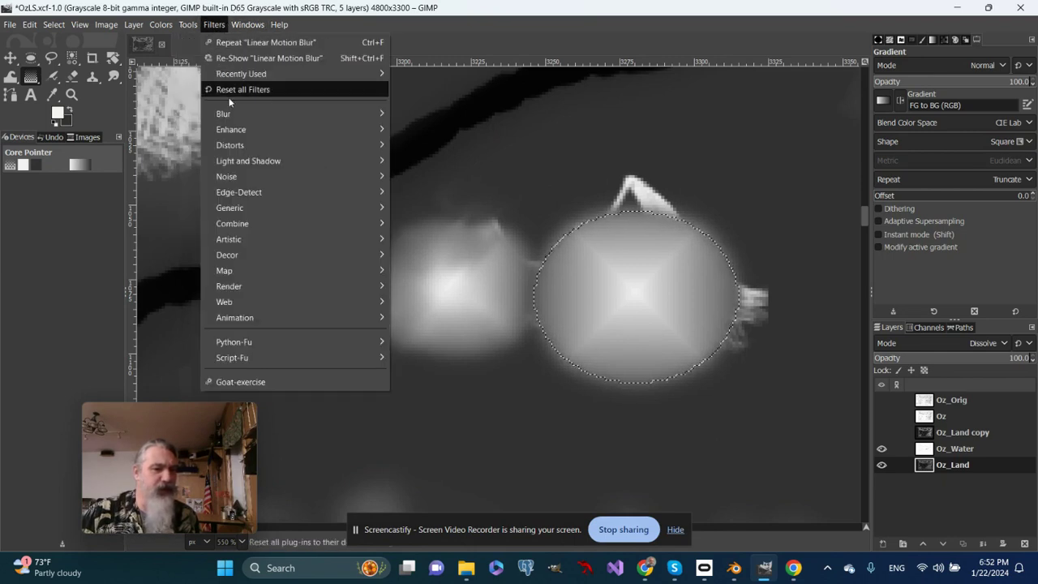
pyautogui.moveTo(231, 112)
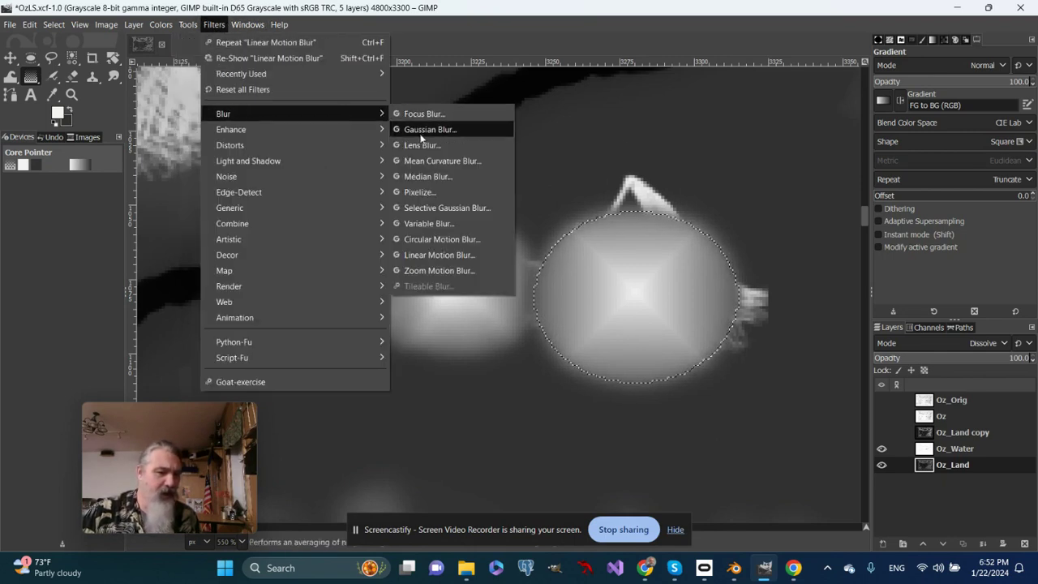
pyautogui.click(425, 224)
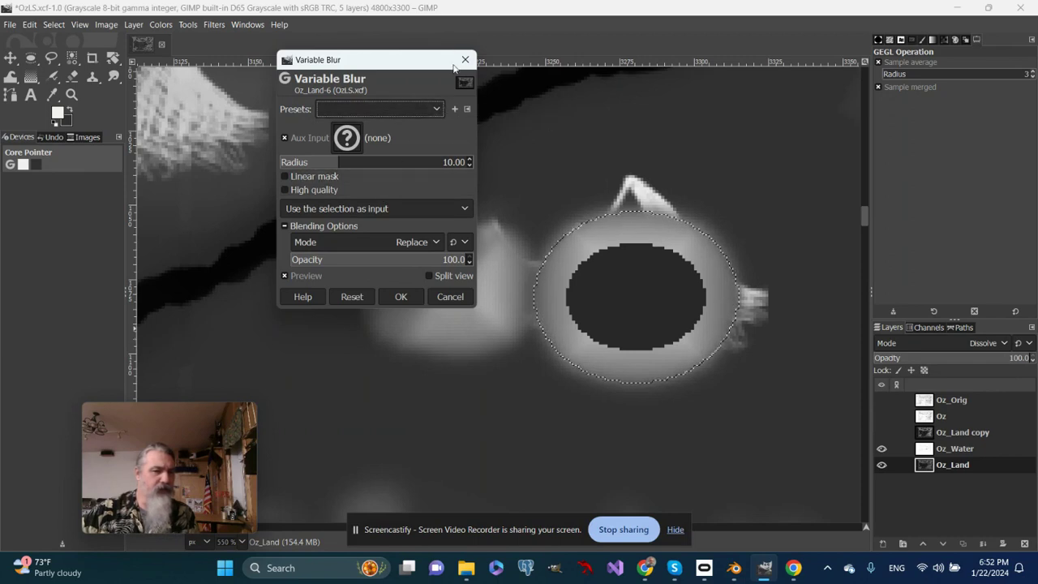
pyautogui.click(450, 296)
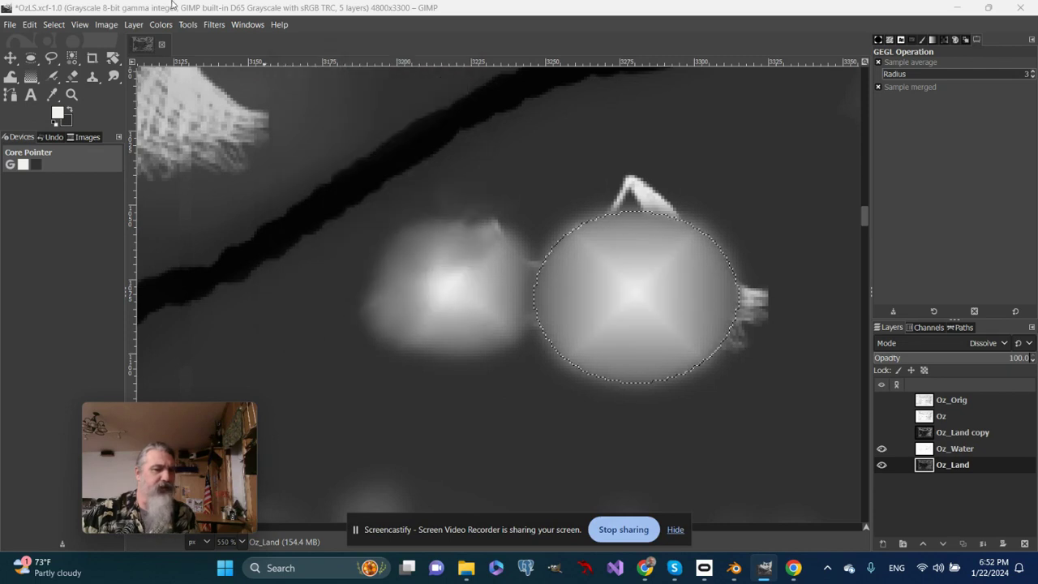
# Step: Start a Median Blur on the selected gradient mound with radius 4 and percentile 5.52
pyautogui.click(189, 24)
pyautogui.moveTo(215, 24)
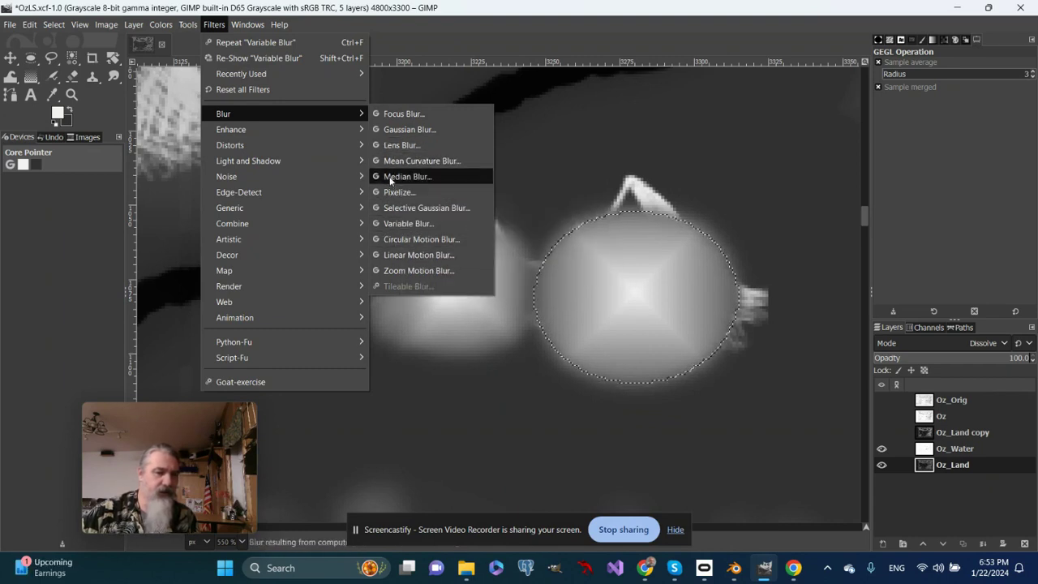
pyautogui.click(390, 177)
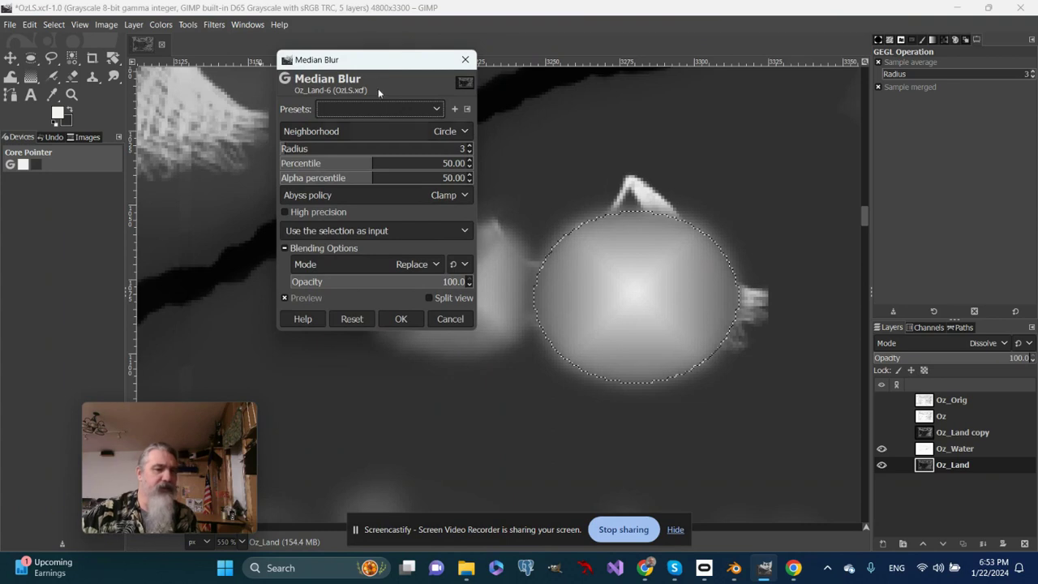
pyautogui.moveTo(374, 60); pyautogui.dragTo(346, 66)
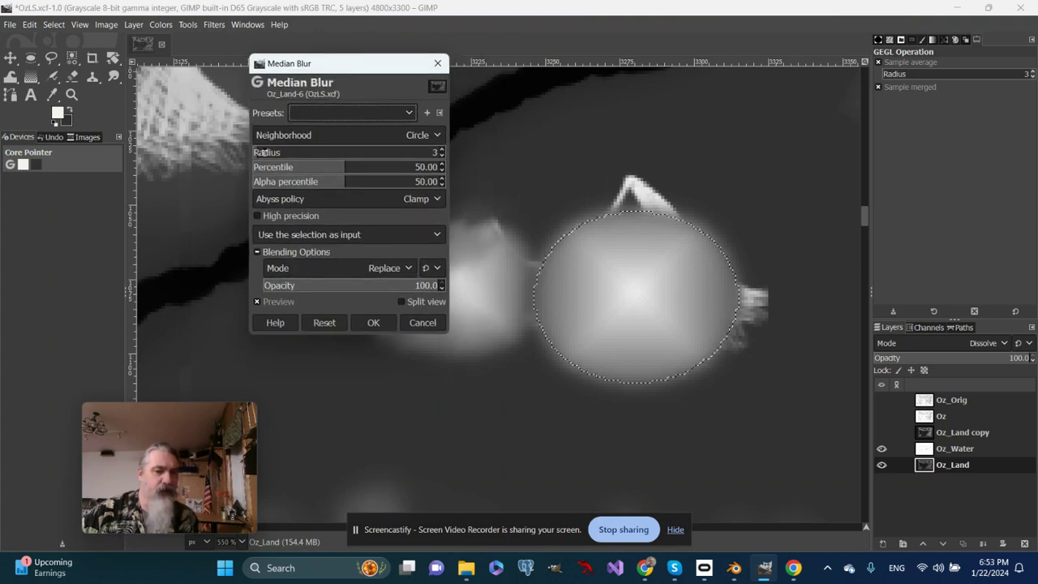
pyautogui.moveTo(263, 153)
pyautogui.mouseDown()
pyautogui.moveTo(329, 151)
pyautogui.moveTo(265, 151)
pyautogui.moveTo(267, 135)
pyautogui.moveTo(259, 139)
pyautogui.mouseUp()
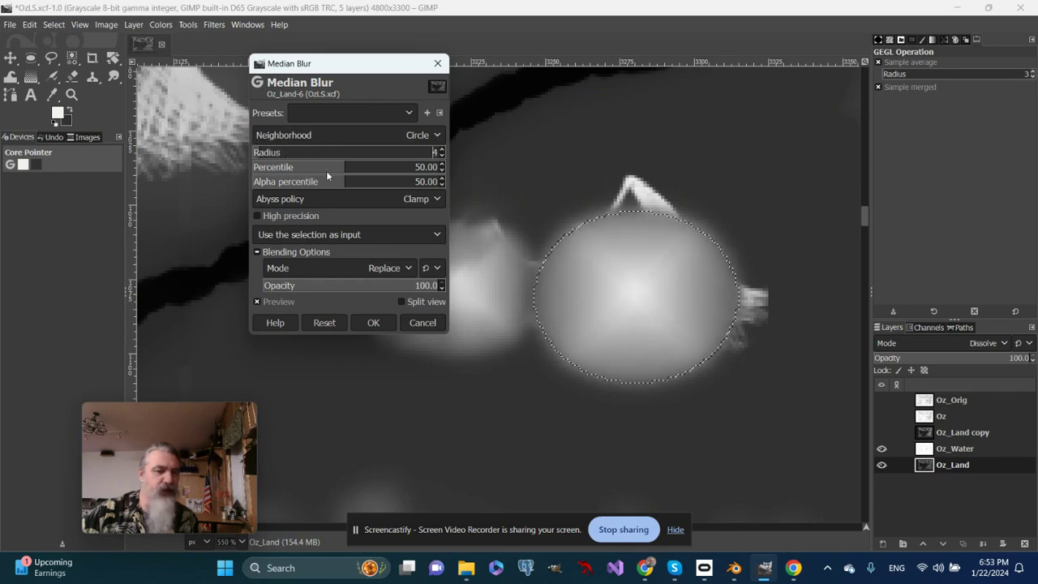
pyautogui.moveTo(345, 168); pyautogui.dragTo(265, 165)
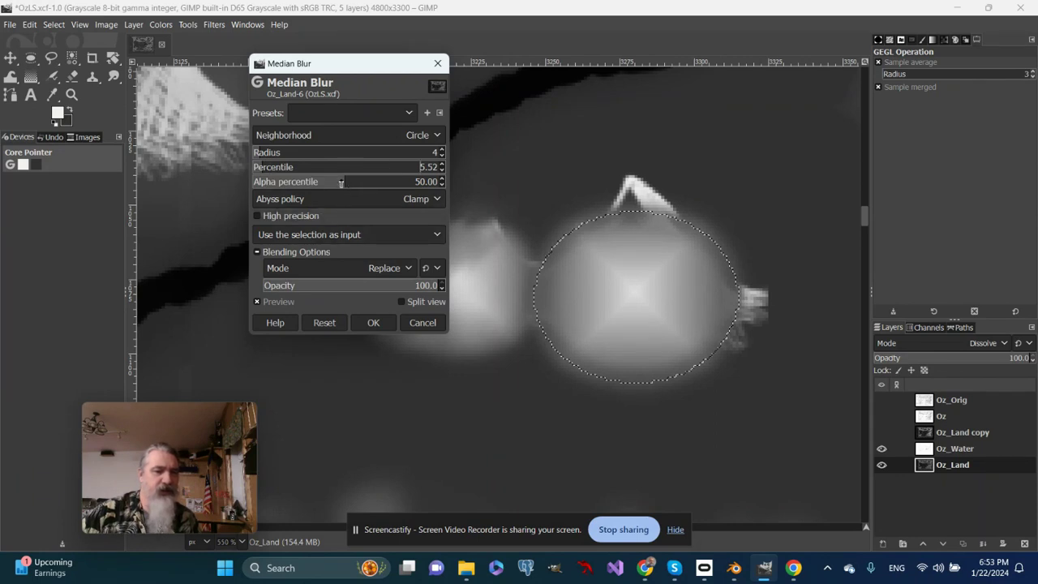
pyautogui.moveTo(341, 183)
pyautogui.mouseDown()
pyautogui.moveTo(436, 185)
pyautogui.moveTo(264, 182)
pyautogui.moveTo(362, 183)
pyautogui.moveTo(346, 183)
pyautogui.mouseUp()
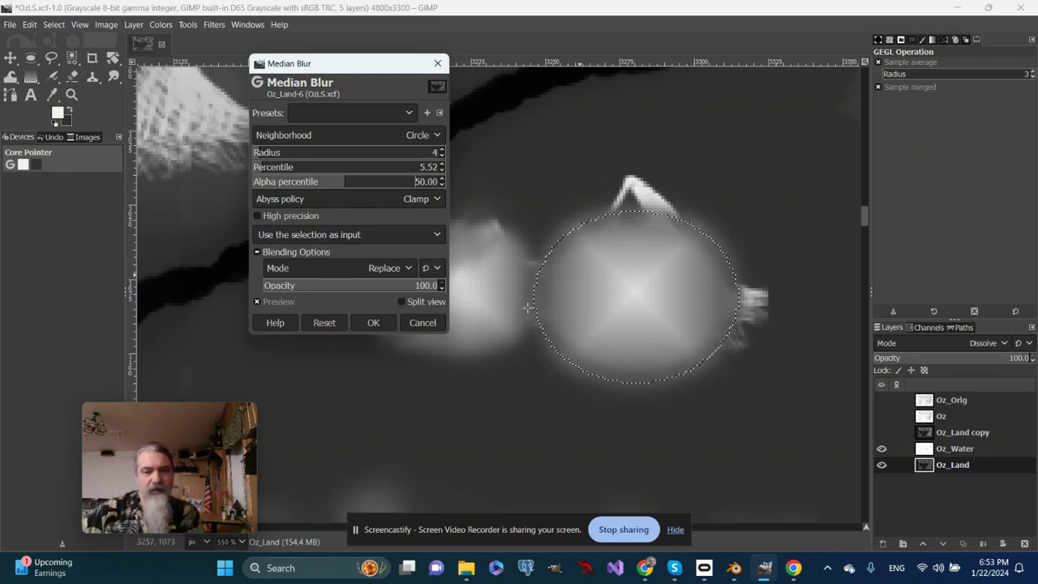
pyautogui.moveTo(373, 64); pyautogui.dragTo(318, 71)
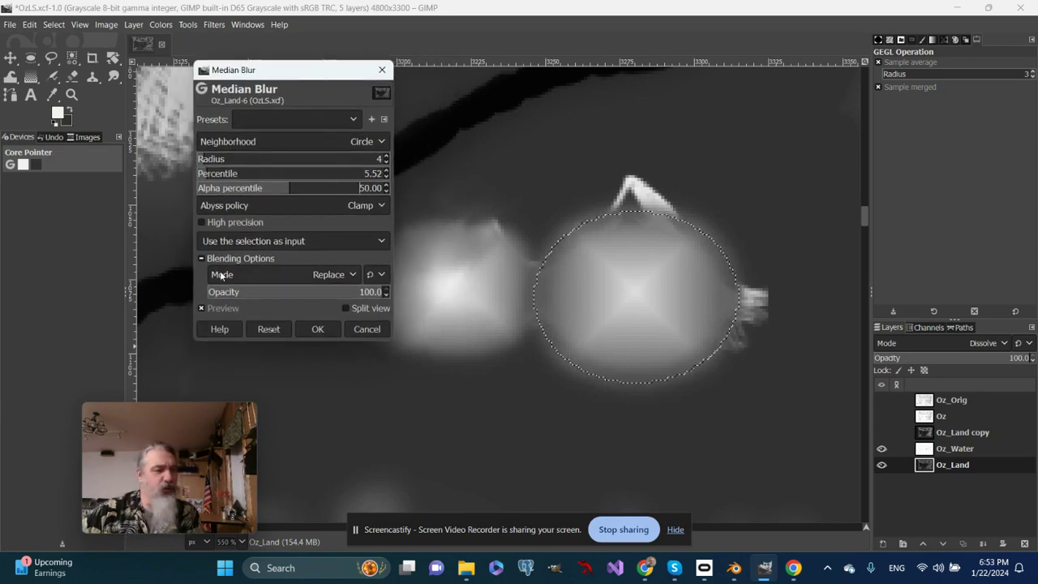
# Step: Try the Dissolve blending mode for the Median Blur, switch it to Normal and apply the filter
pyautogui.click(355, 275)
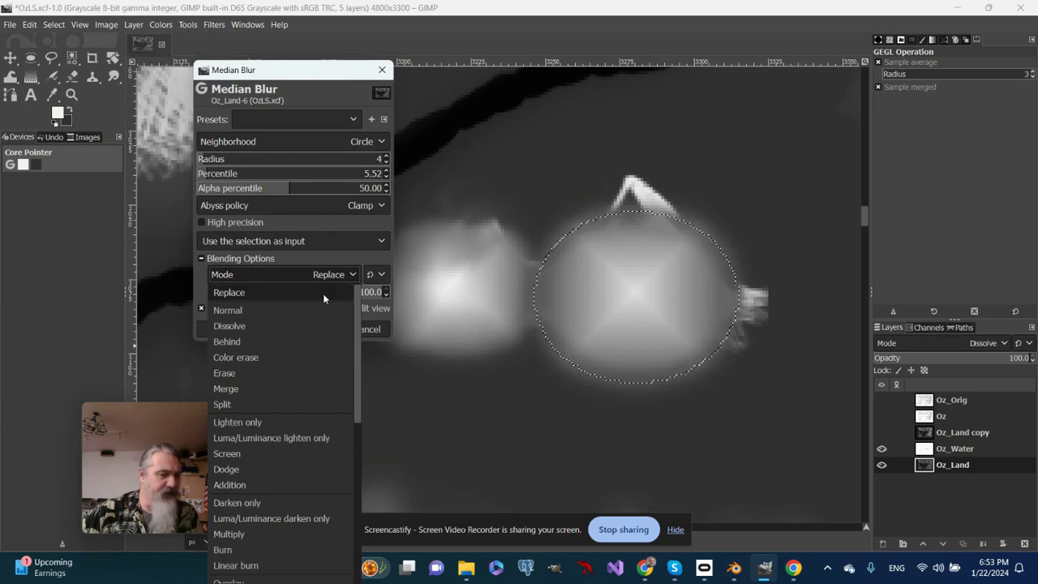
pyautogui.click(278, 328)
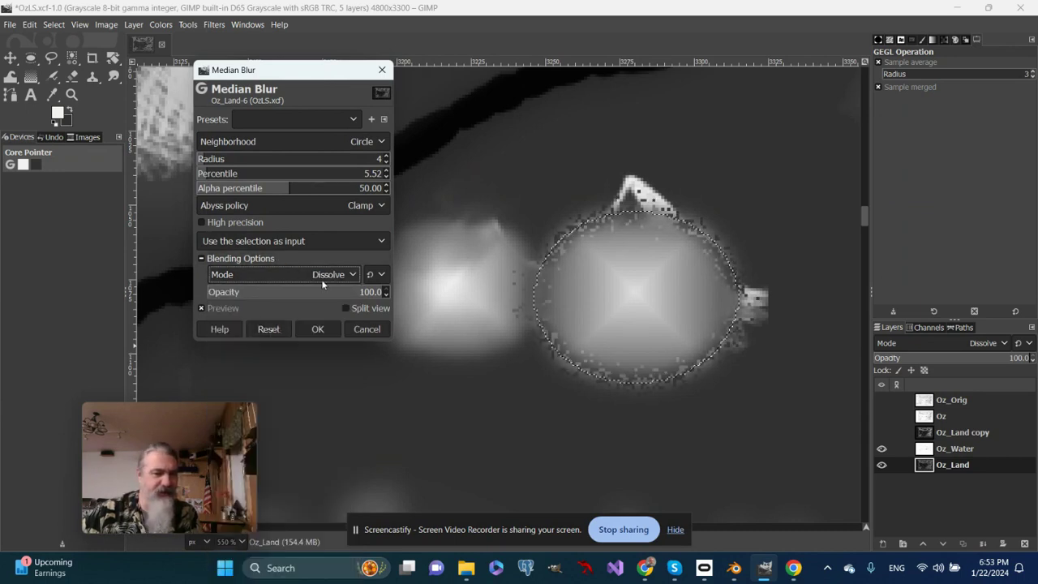
pyautogui.click(357, 276)
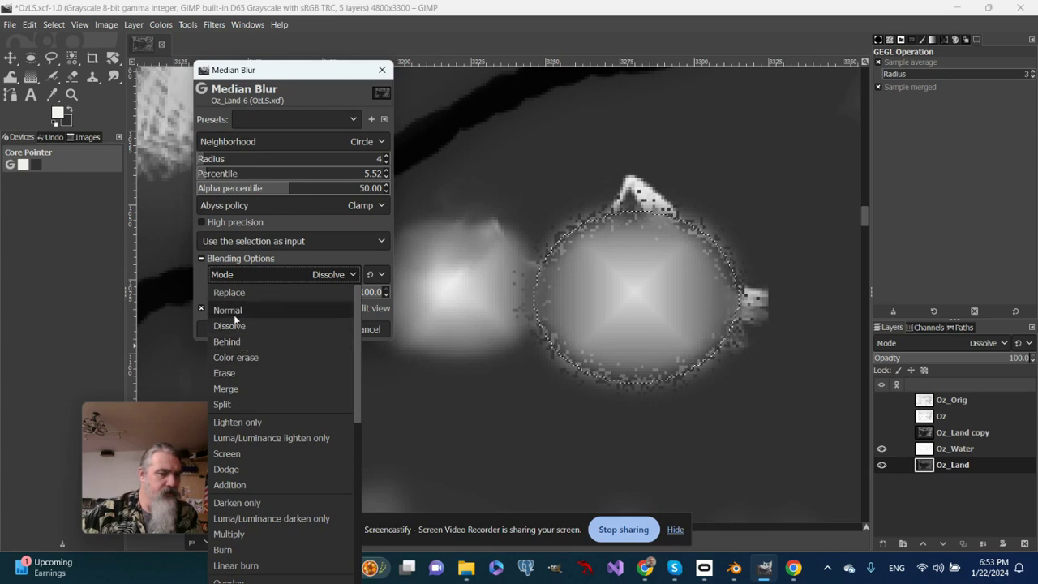
pyautogui.click(234, 315)
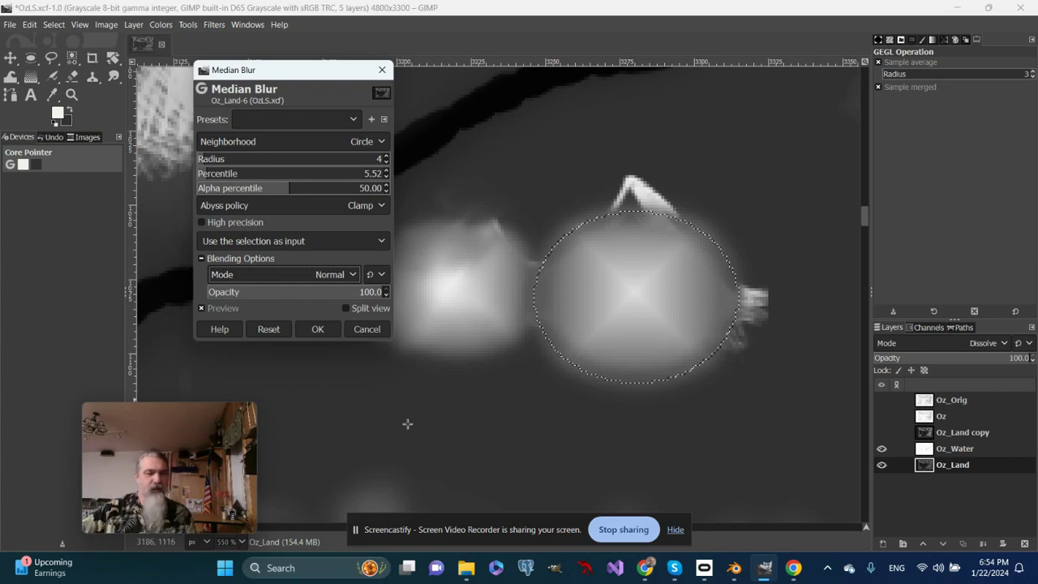
pyautogui.click(321, 327)
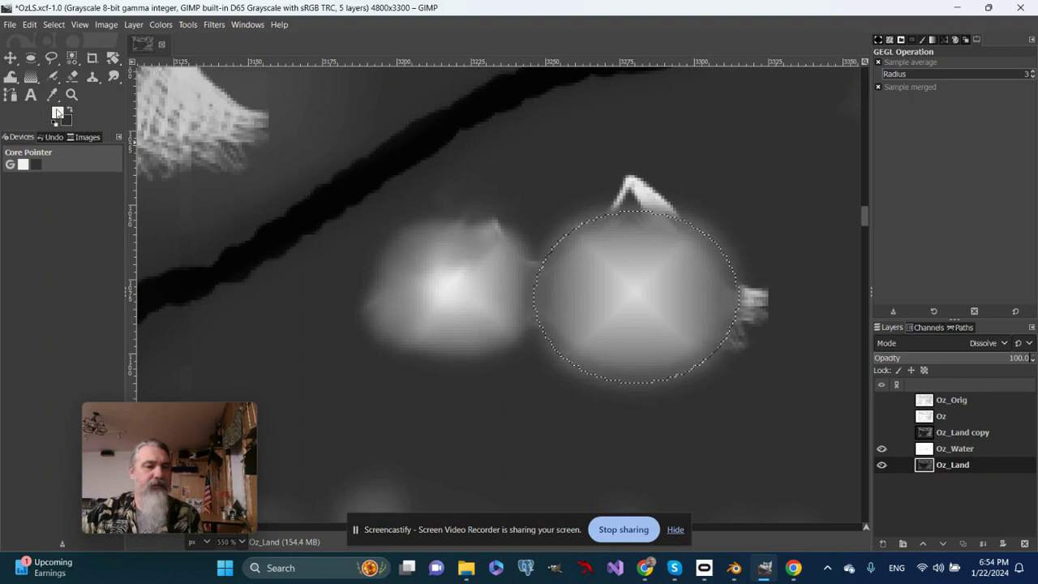
# Step: Smudge the gradient mound inside the ellipse to soften its ridges, and release the elliptical selection
pyautogui.click(113, 78)
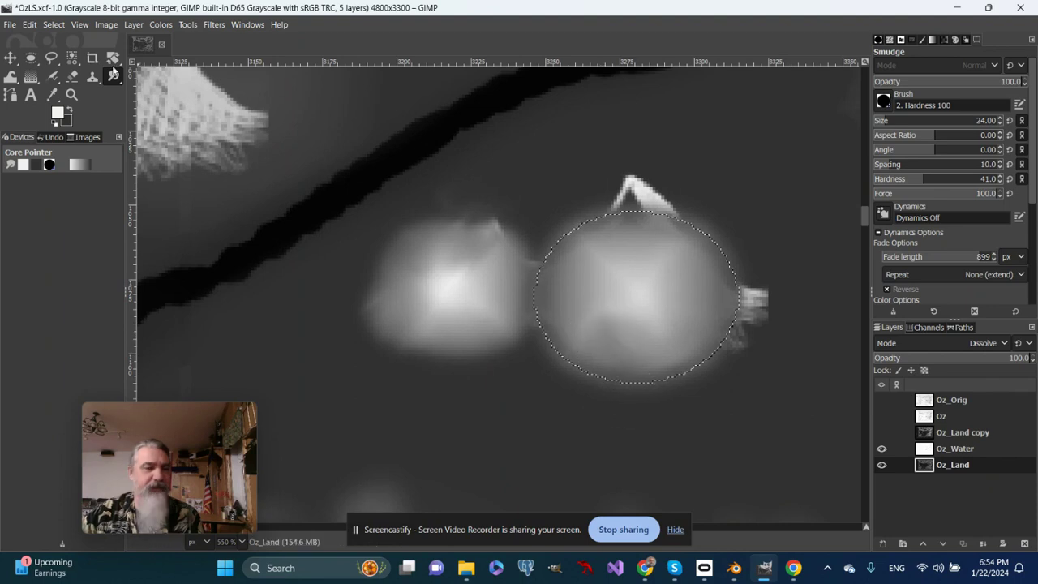
pyautogui.click(46, 25)
pyautogui.click(61, 42)
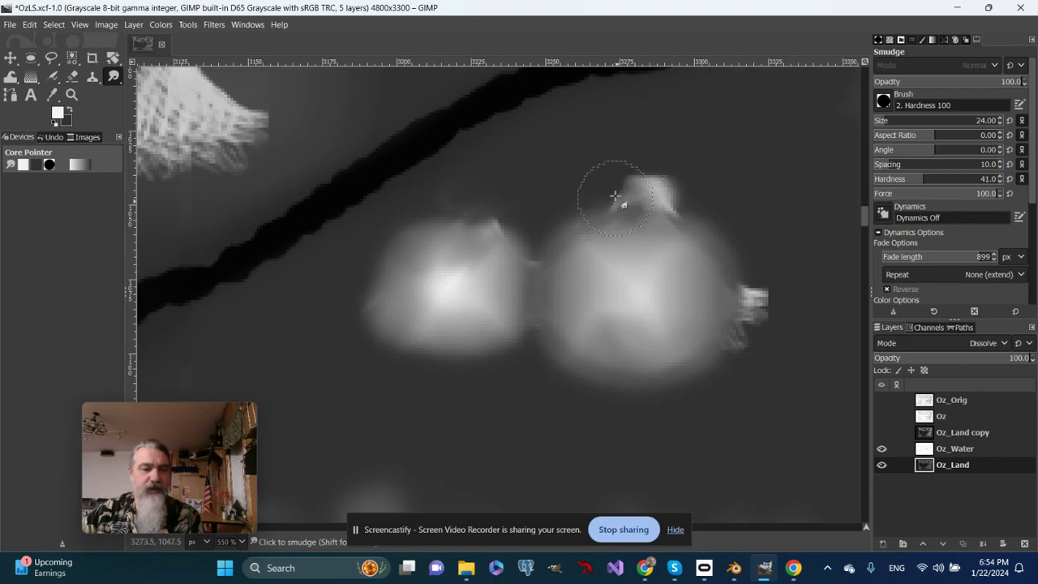
# Step: Smudge the leftover mountain peak above the mound and the remaining strokes at its right edge into the surrounding land
pyautogui.moveTo(661, 167); pyautogui.dragTo(634, 190)
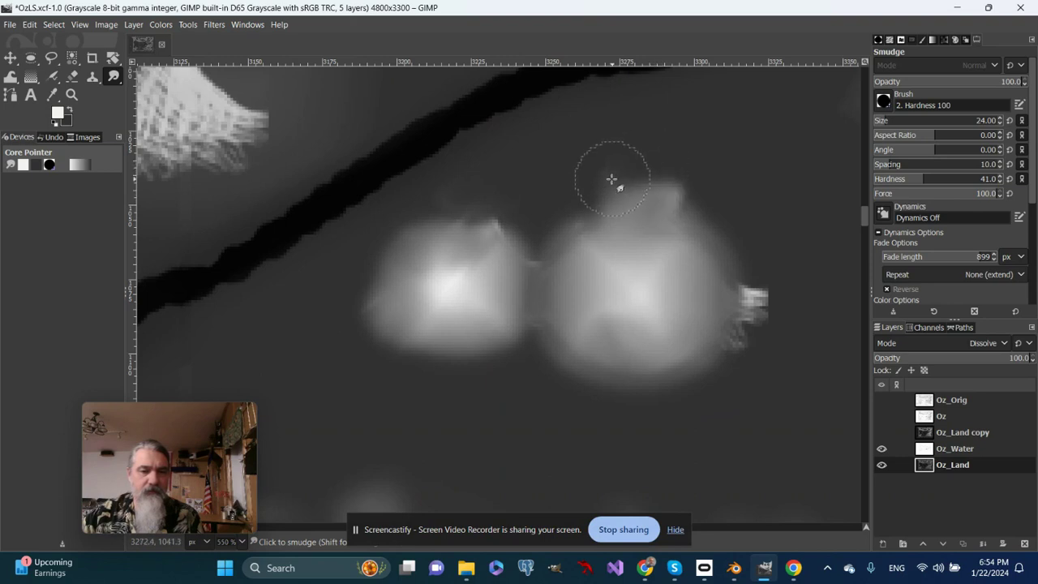
pyautogui.moveTo(617, 178)
pyautogui.mouseDown()
pyautogui.moveTo(704, 193)
pyautogui.moveTo(633, 195)
pyautogui.mouseUp()
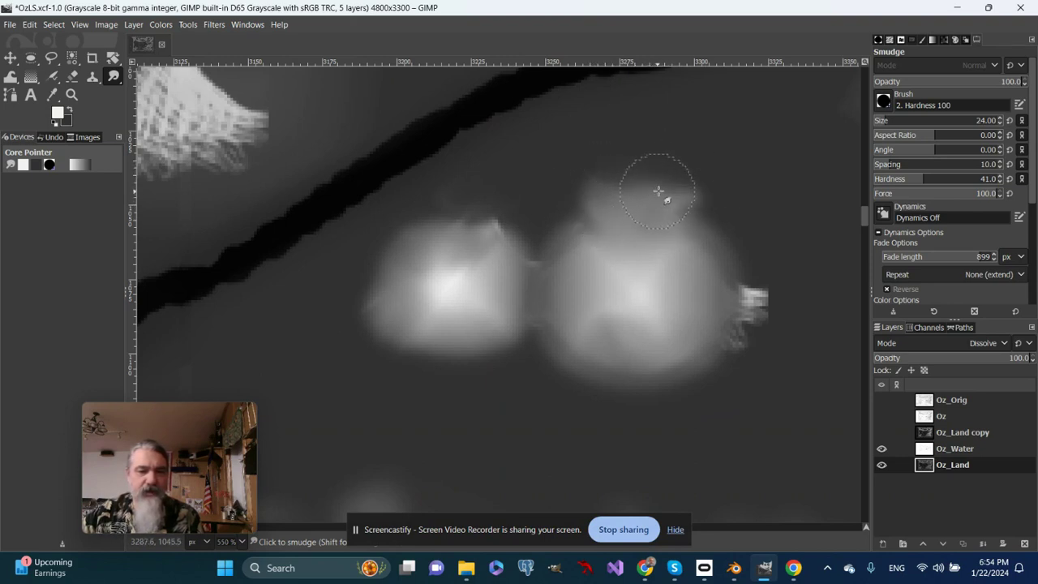
pyautogui.moveTo(585, 193)
pyautogui.mouseDown()
pyautogui.moveTo(550, 199)
pyautogui.moveTo(561, 192)
pyautogui.moveTo(547, 219)
pyautogui.moveTo(556, 210)
pyautogui.moveTo(581, 220)
pyautogui.moveTo(654, 189)
pyautogui.moveTo(696, 199)
pyautogui.moveTo(717, 226)
pyautogui.moveTo(690, 169)
pyautogui.moveTo(632, 203)
pyautogui.moveTo(629, 226)
pyautogui.moveTo(644, 217)
pyautogui.moveTo(654, 162)
pyautogui.moveTo(604, 202)
pyautogui.moveTo(546, 215)
pyautogui.moveTo(638, 179)
pyautogui.moveTo(713, 201)
pyautogui.moveTo(656, 181)
pyautogui.mouseUp()
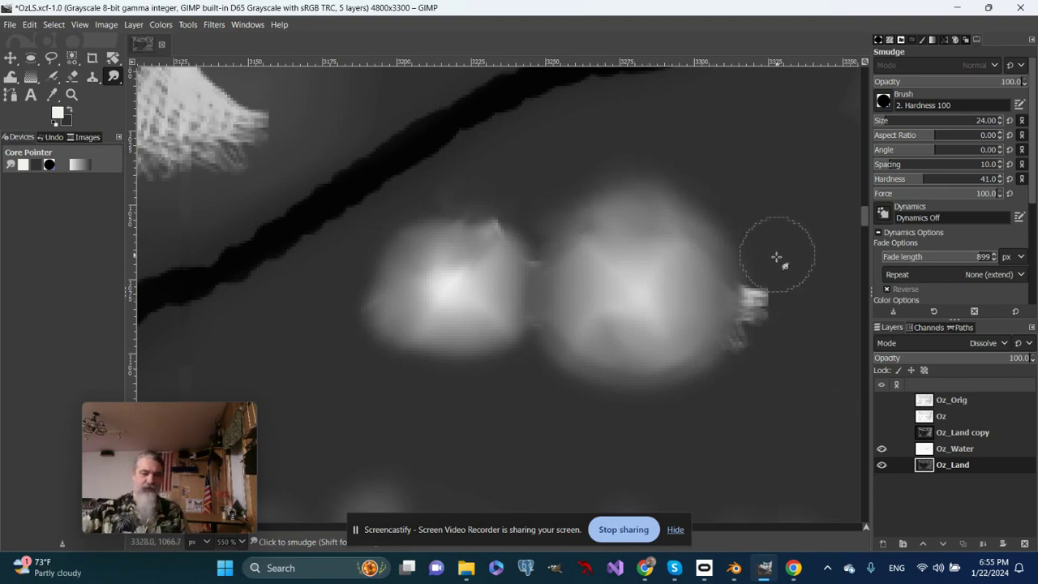
pyautogui.moveTo(777, 255)
pyautogui.mouseDown()
pyautogui.moveTo(758, 358)
pyautogui.moveTo(770, 320)
pyautogui.moveTo(717, 370)
pyautogui.moveTo(747, 287)
pyautogui.moveTo(783, 337)
pyautogui.moveTo(757, 299)
pyautogui.moveTo(763, 245)
pyautogui.moveTo(760, 338)
pyautogui.moveTo(792, 327)
pyautogui.moveTo(748, 313)
pyautogui.mouseUp()
pyautogui.moveTo(761, 323)
pyautogui.mouseDown()
pyautogui.moveTo(779, 346)
pyautogui.moveTo(724, 461)
pyautogui.moveTo(774, 344)
pyautogui.moveTo(763, 512)
pyautogui.moveTo(704, 410)
pyautogui.moveTo(762, 396)
pyautogui.moveTo(767, 349)
pyautogui.mouseUp()
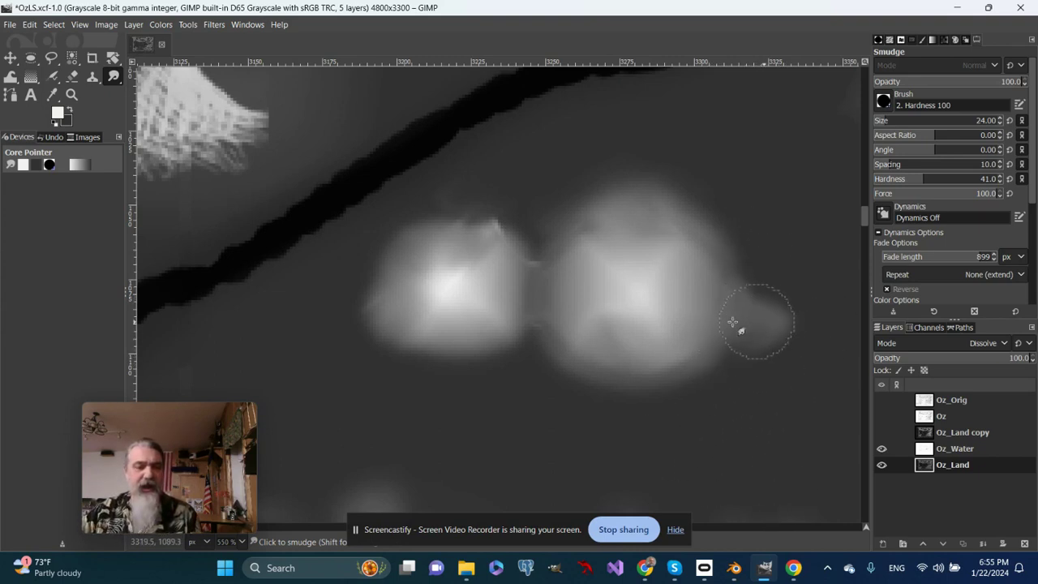